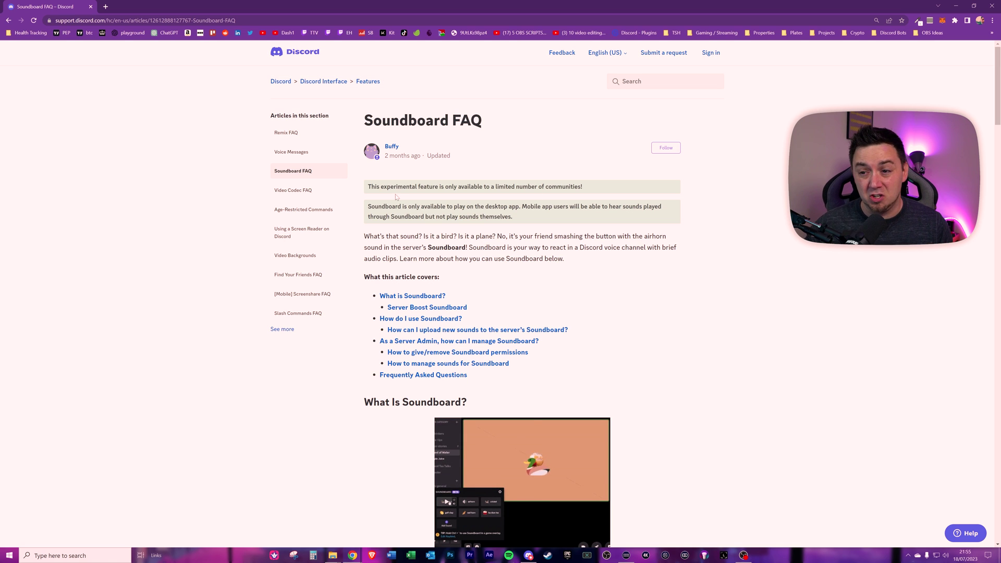
pyautogui.moveTo(367, 186); pyautogui.dragTo(449, 187)
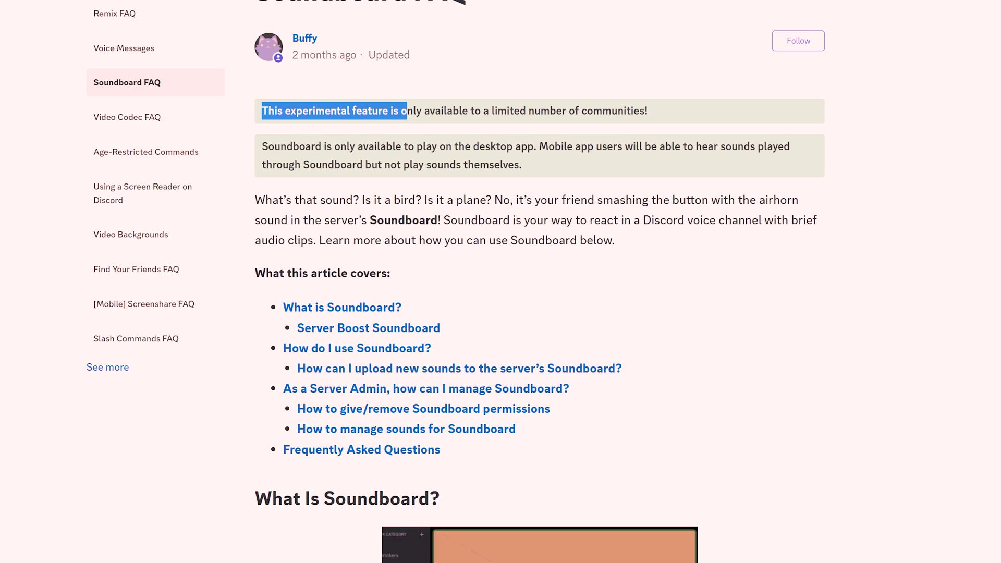
pyautogui.moveTo(407, 111); pyautogui.dragTo(618, 110)
pyautogui.click(659, 107)
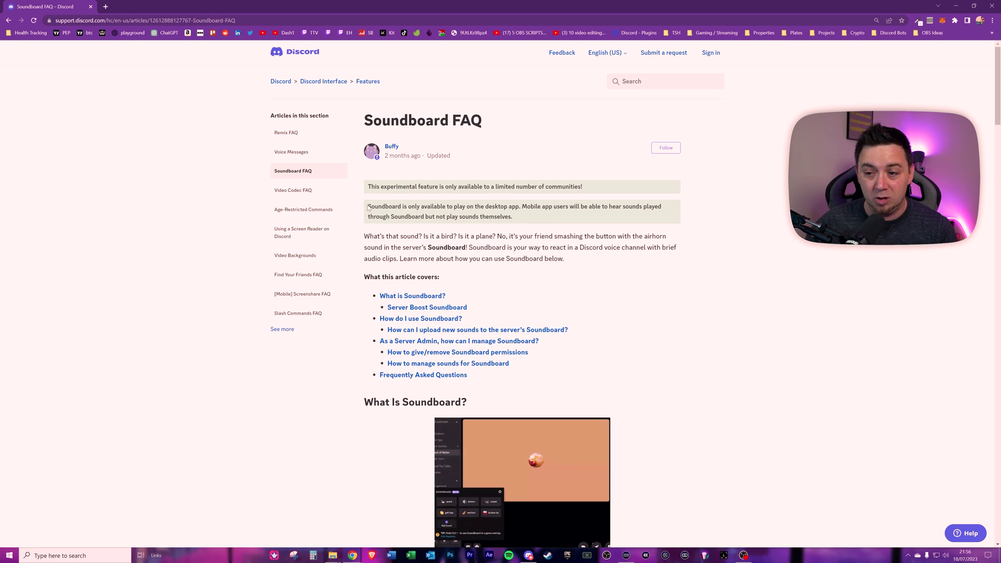
pyautogui.moveTo(378, 208); pyautogui.dragTo(616, 208)
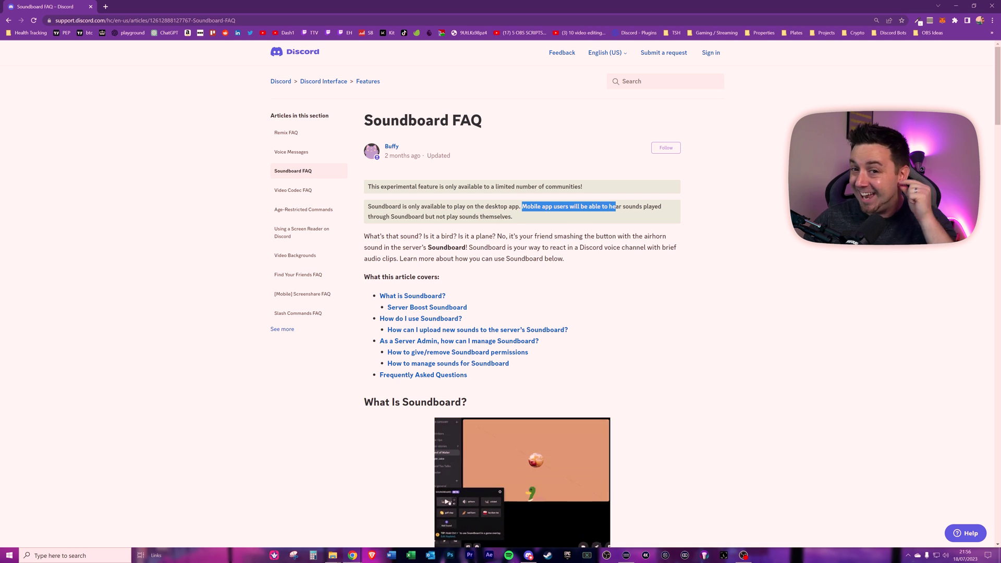
pyautogui.moveTo(391, 218); pyautogui.dragTo(502, 218)
pyautogui.click(522, 217)
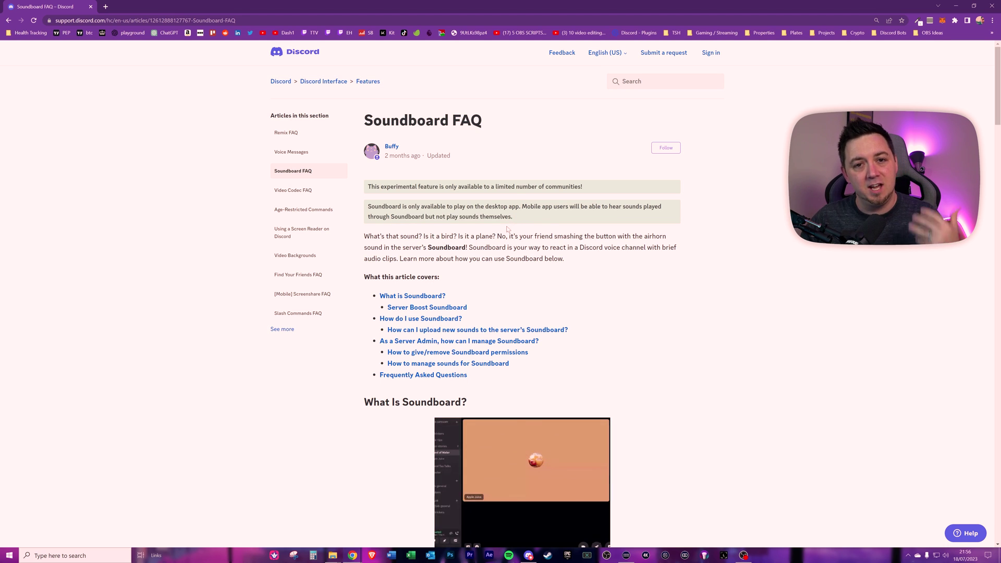
# - Scroll to 'What Is Soundboard?' and highlight its definition and the Boost tier slot counts (8, 24, 35, 48)
pyautogui.scroll(-7, 505, 228)
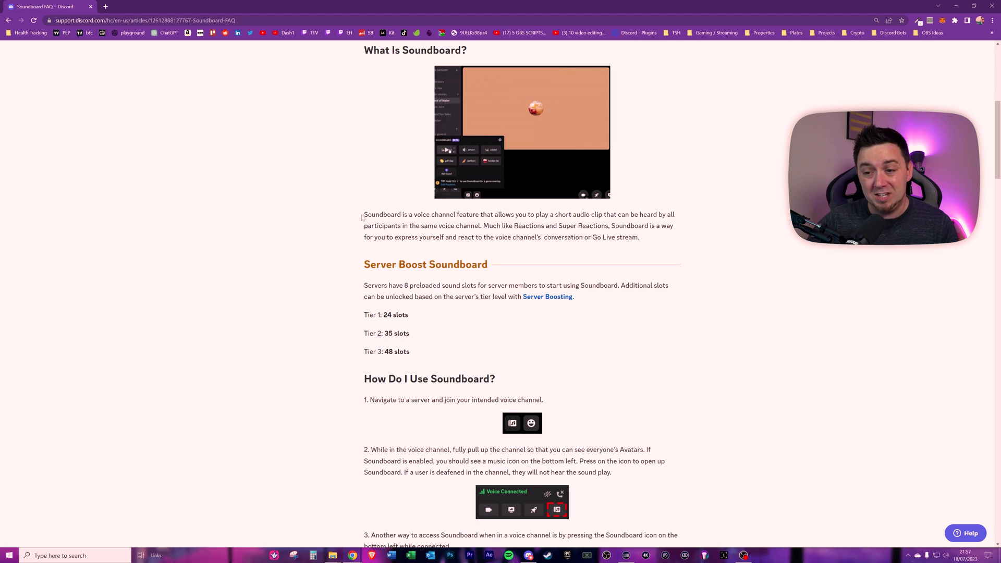
pyautogui.moveTo(364, 218); pyautogui.dragTo(566, 216)
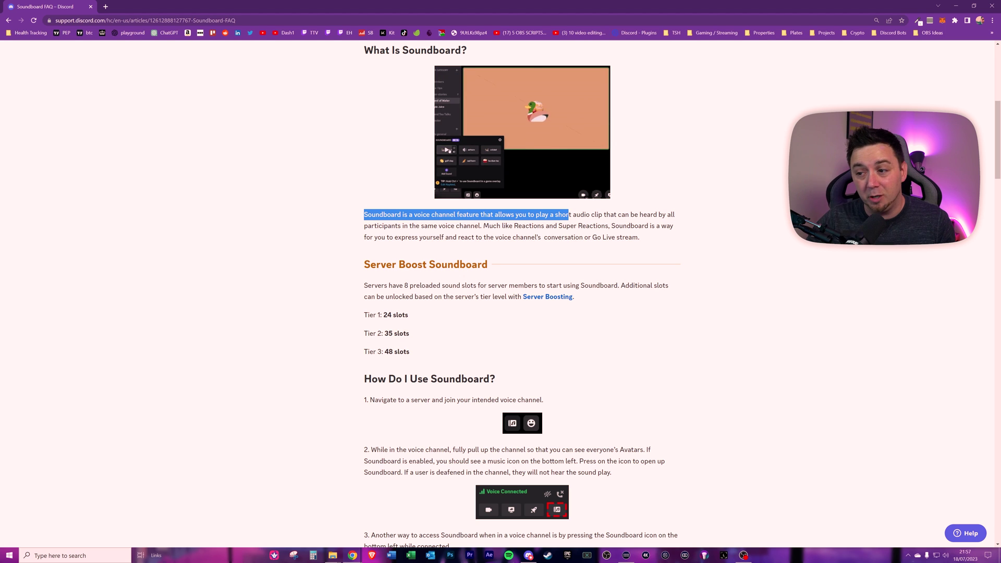
pyautogui.click(457, 163)
pyautogui.moveTo(387, 226); pyautogui.dragTo(481, 226)
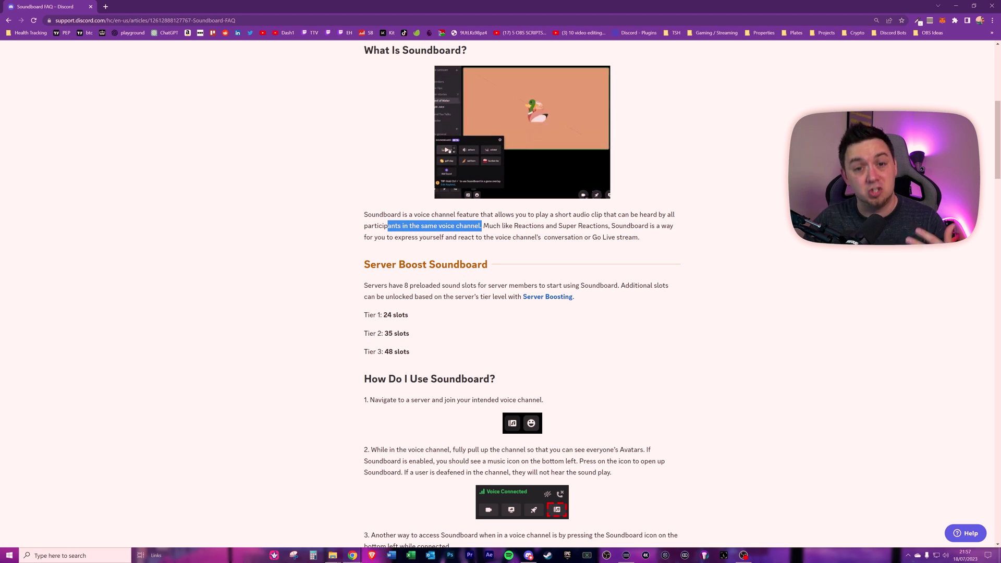
pyautogui.click(482, 226)
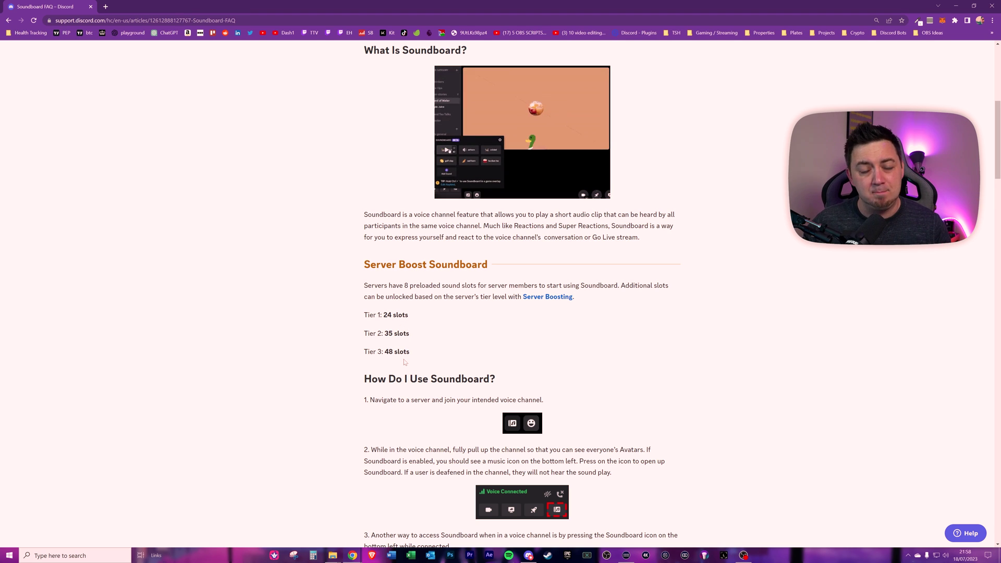
pyautogui.moveTo(383, 314); pyautogui.dragTo(410, 352)
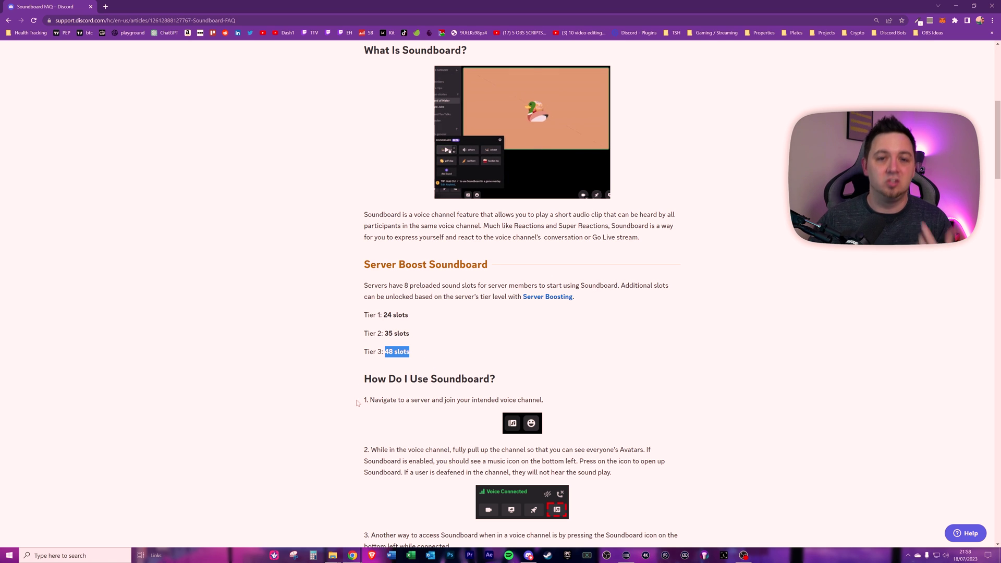
# - Scroll to the 'As A Server Admin, How Can I Manage Soundboard?' heading and highlight it
pyautogui.scroll(-15, 649, 288)
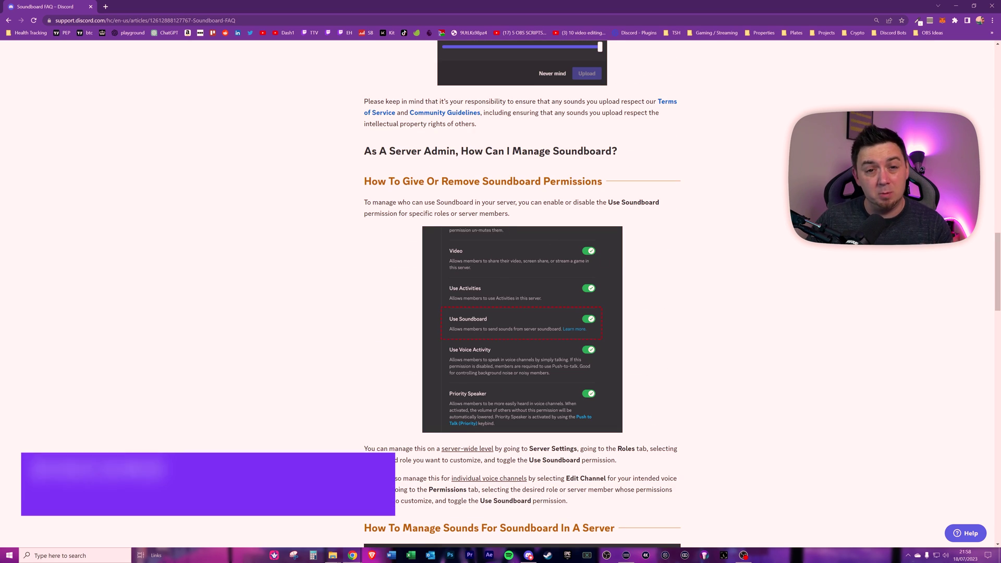
pyautogui.moveTo(364, 151); pyautogui.dragTo(474, 150)
pyautogui.click(475, 150)
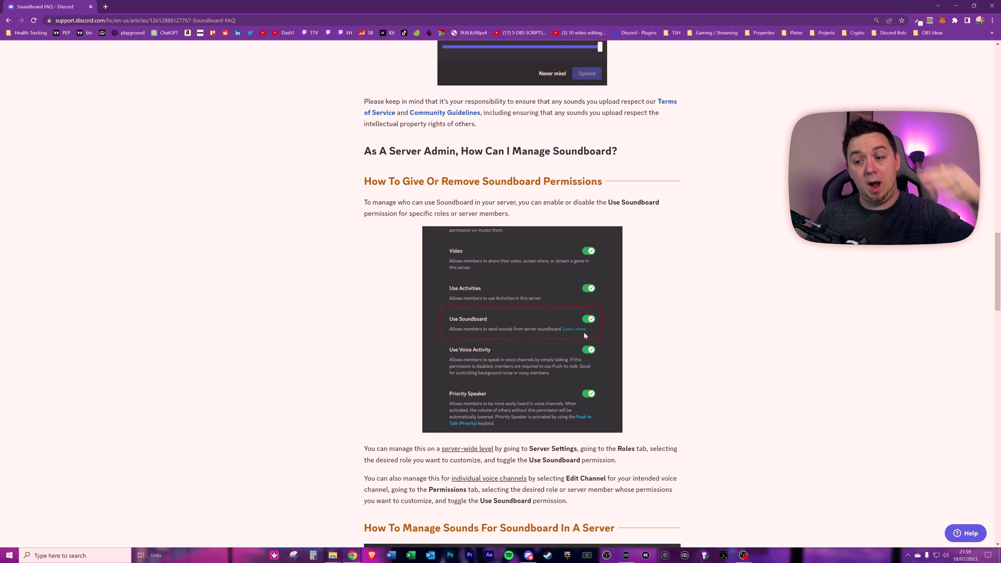
# - Scroll to the Create and Manage Expressions images and highlight the 'Please note' permission text
pyautogui.scroll(-15, 587, 335)
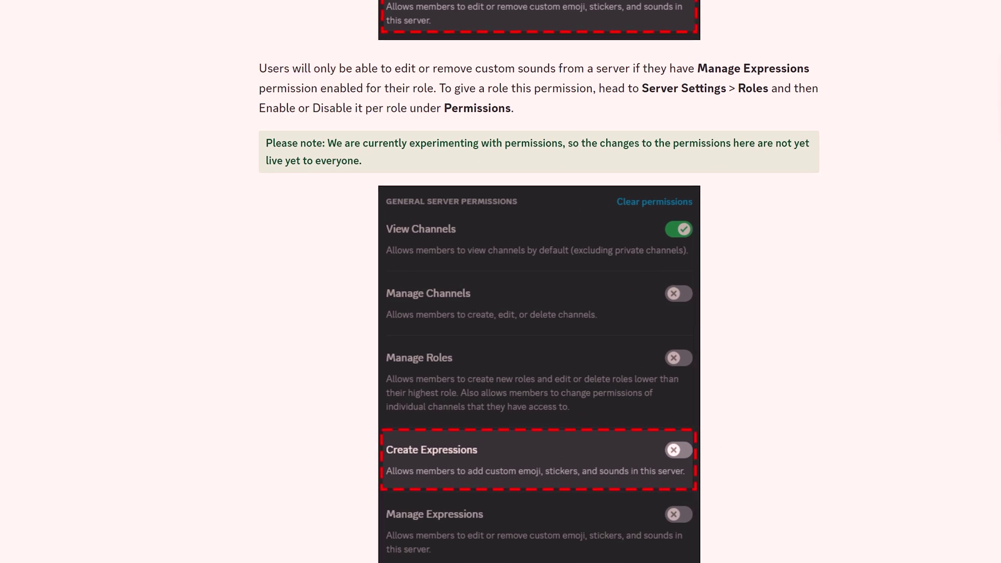
pyautogui.moveTo(402, 204); pyautogui.dragTo(536, 203)
pyautogui.click(563, 141)
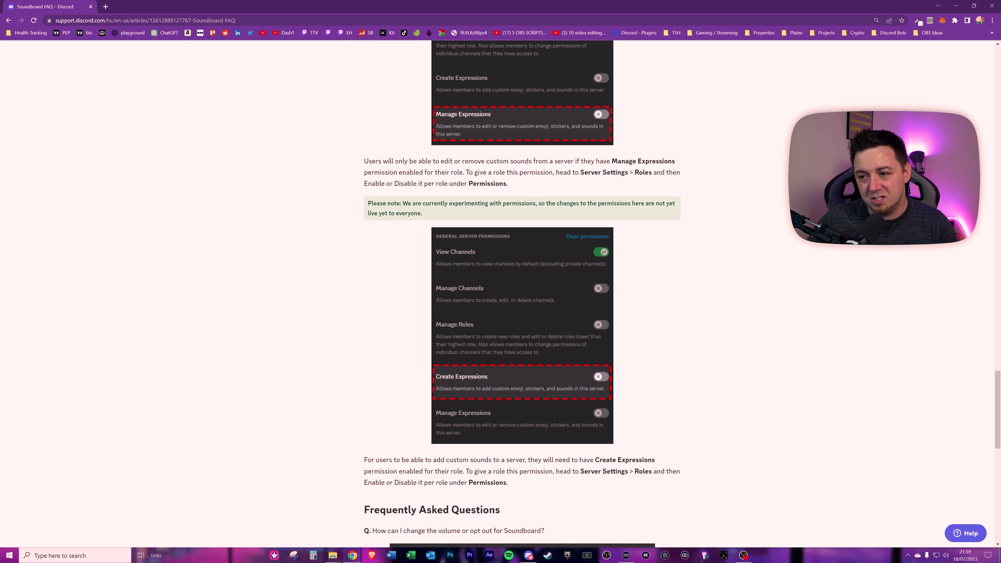
pyautogui.moveTo(563, 141); pyautogui.dragTo(324, 140)
pyautogui.moveTo(538, 203); pyautogui.dragTo(618, 213)
pyautogui.click(433, 218)
pyautogui.doubleClick(408, 213)
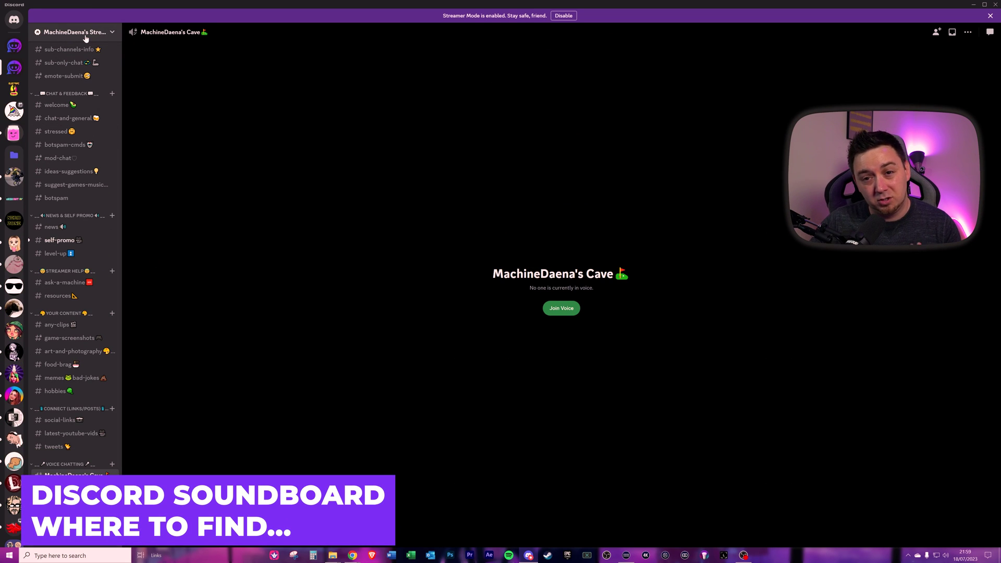
# - Go to Server Settings from the server name menu
pyautogui.click(86, 36)
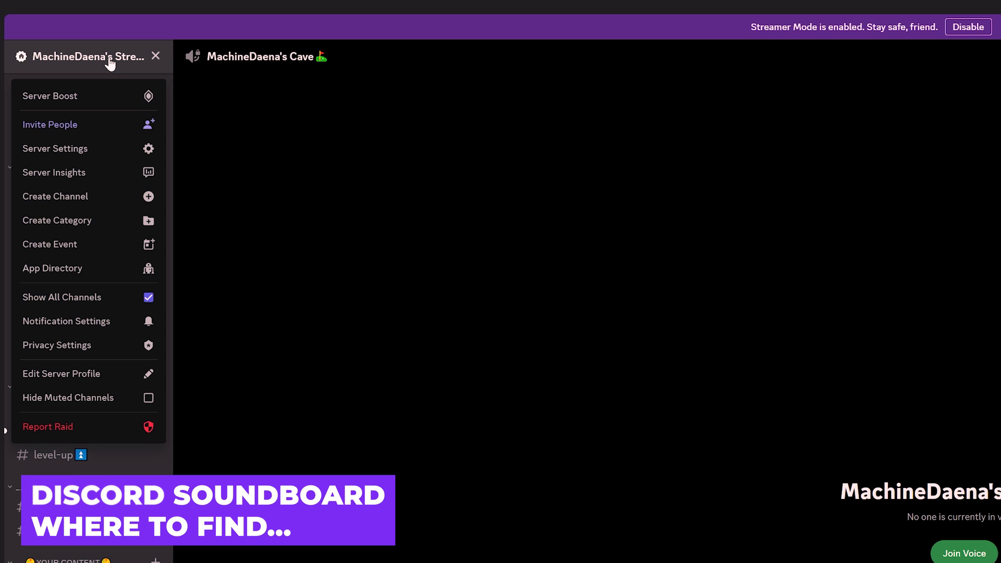
pyautogui.click(81, 154)
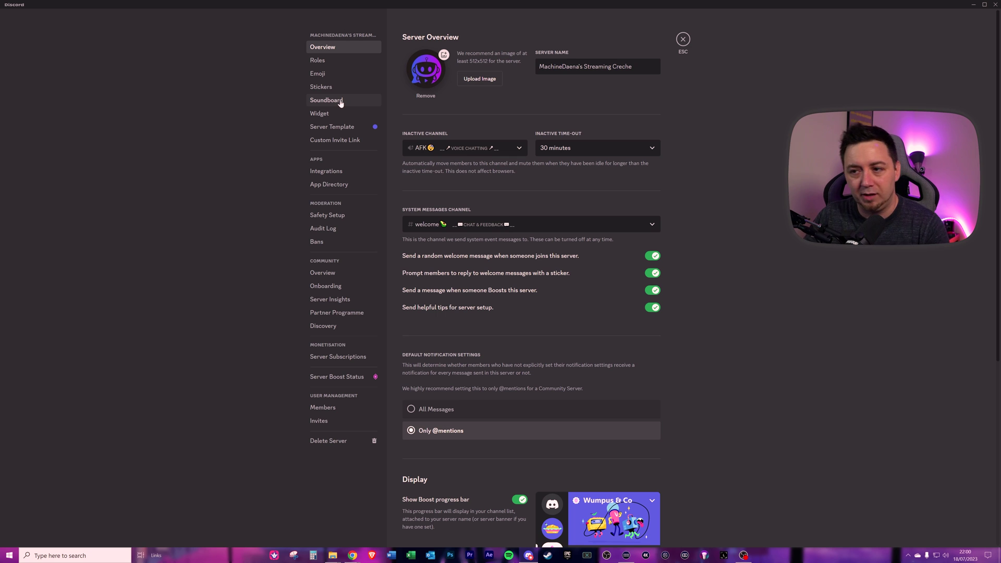
# - Go to the Soundboard settings (7 of 8 slots free), start Upload Sound, and switch to Chrome
pyautogui.click(328, 100)
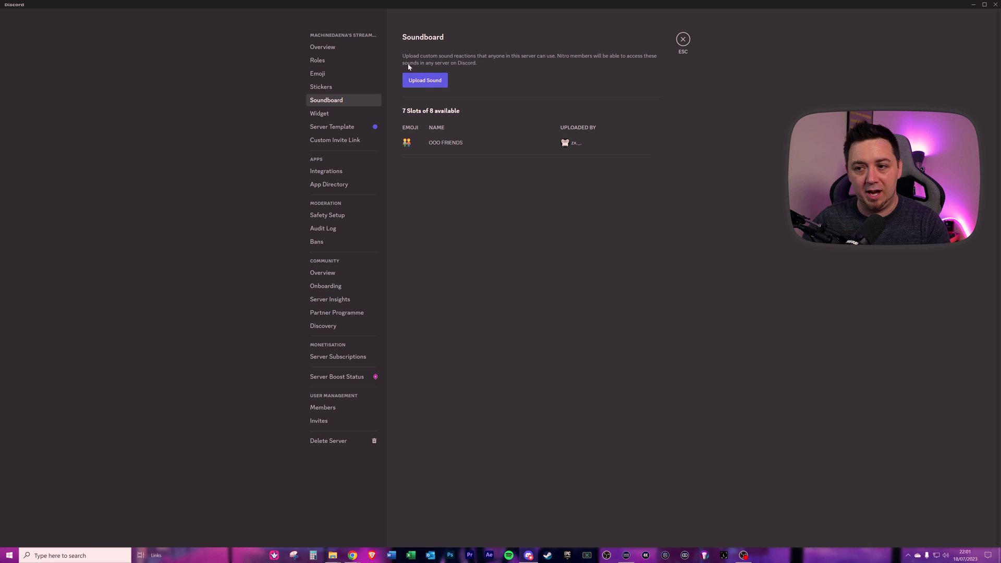
pyautogui.click(421, 78)
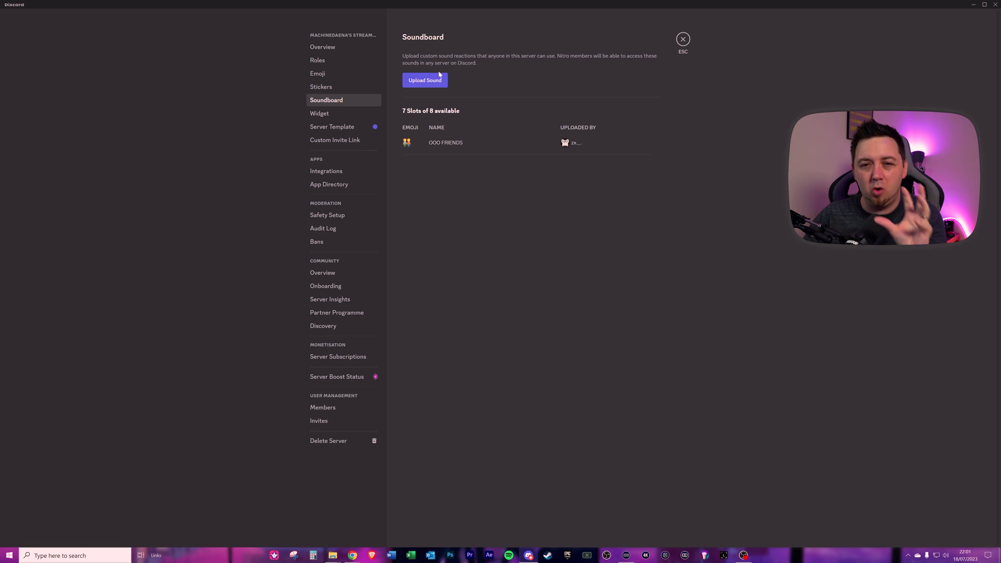
pyautogui.hotkey('alt', 'Tab')
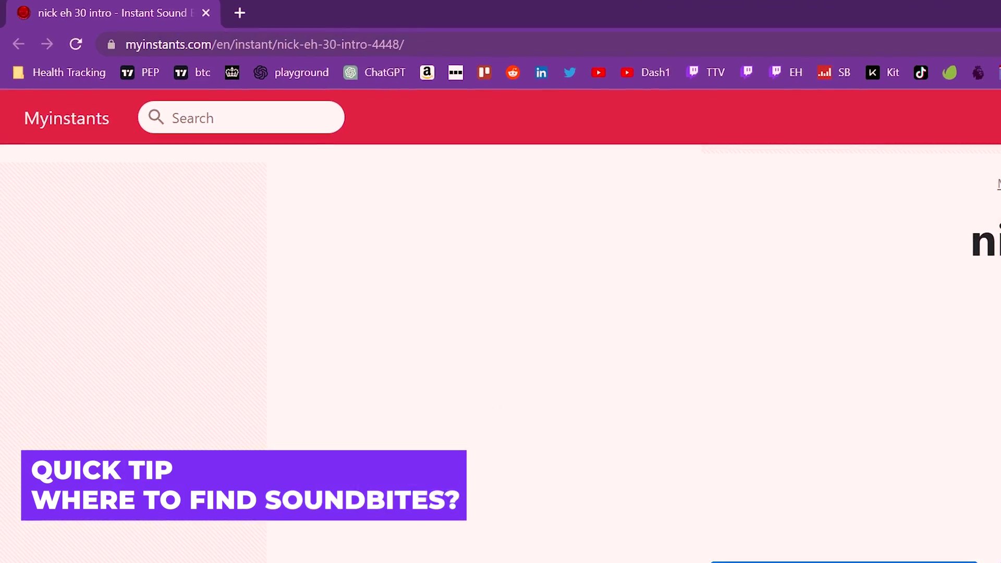
pyautogui.moveTo(134, 47); pyautogui.dragTo(302, 48)
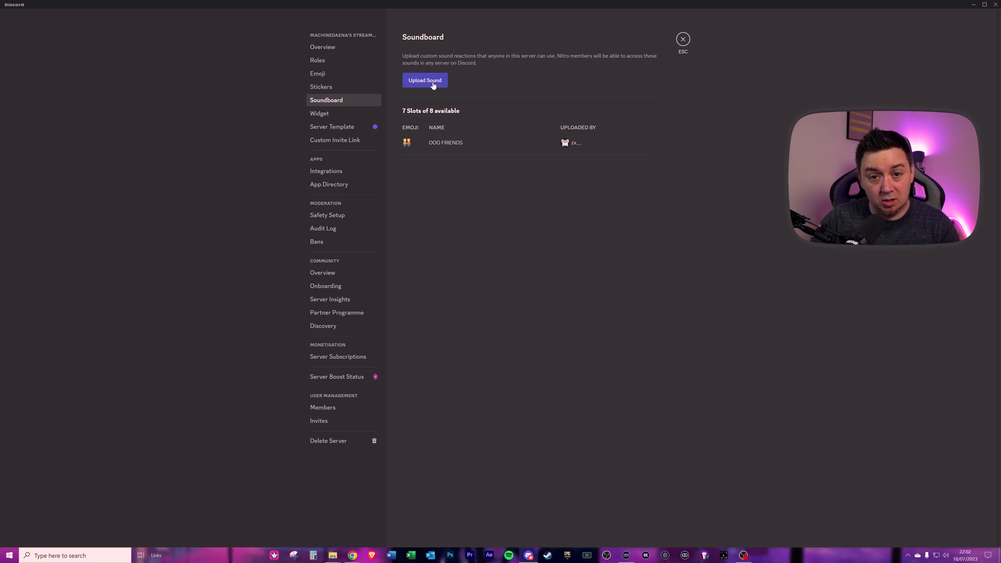
# - Start a new sound upload using nick-eh-30-intro.mp3 from the Downloads folder
pyautogui.click(425, 81)
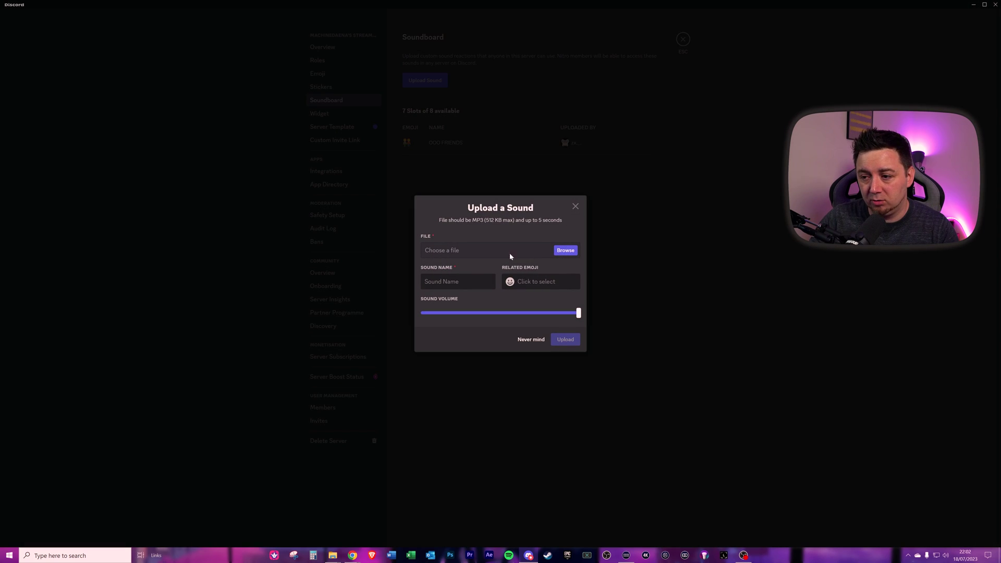
pyautogui.click(566, 250)
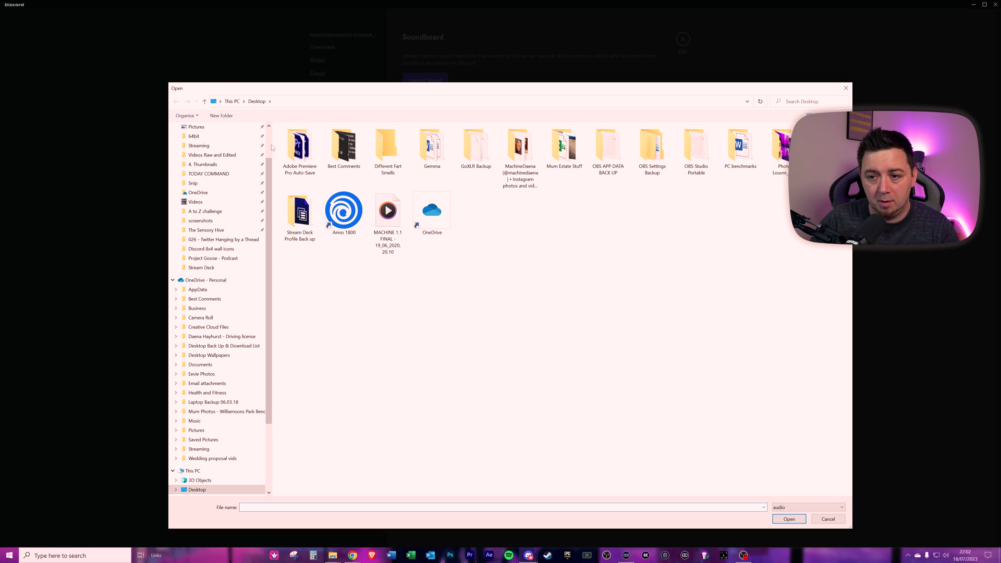
pyautogui.click(201, 152)
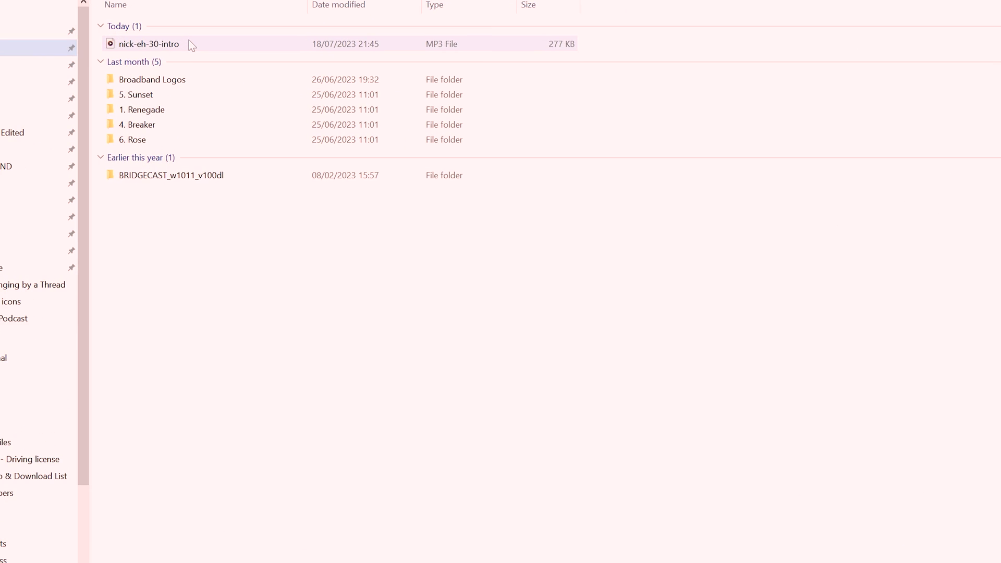
pyautogui.doubleClick(192, 44)
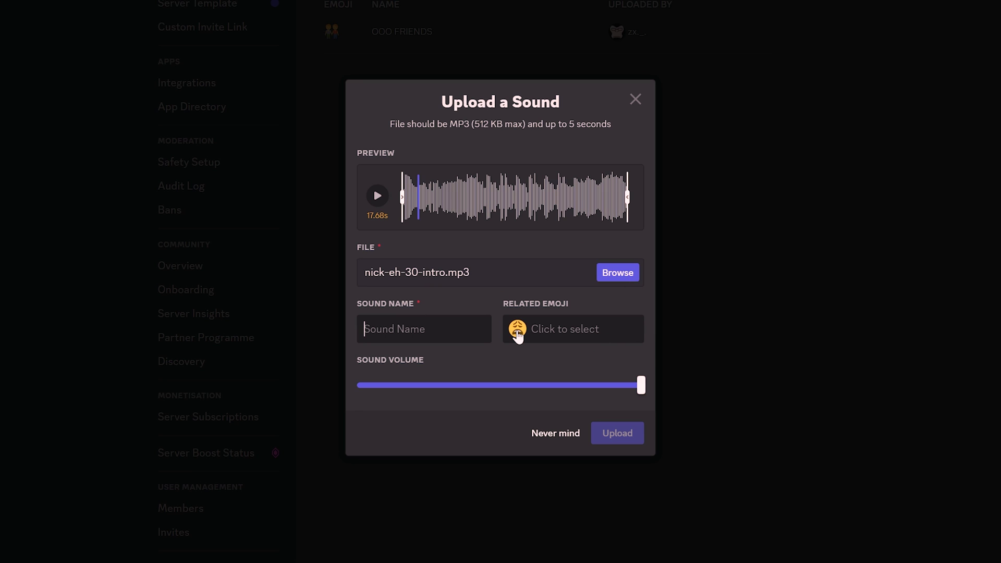
# - Name the sound NeverBackDown, set the LOL related emoji, and lower volume to about 79%
pyautogui.write('NeverBackDown')
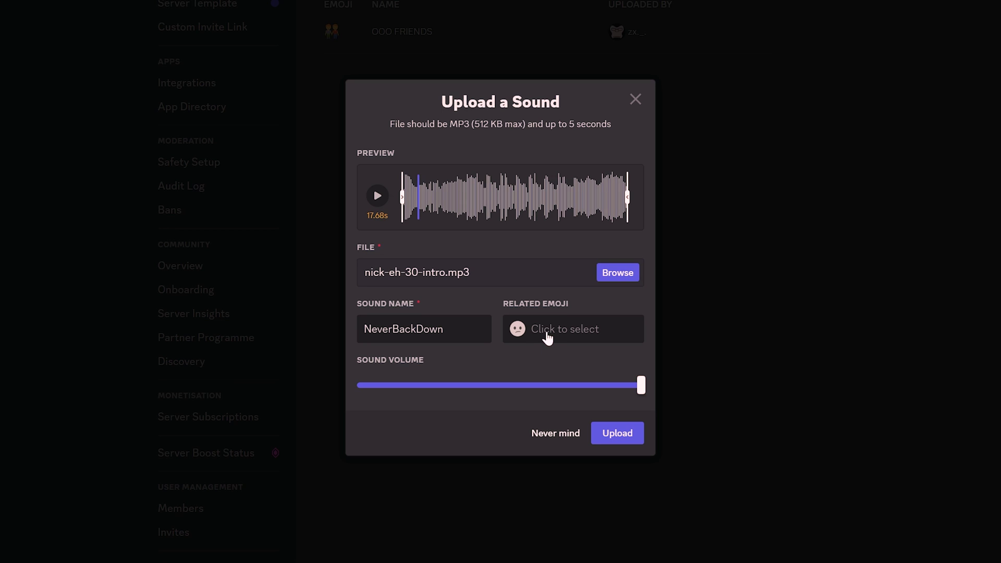
pyautogui.click(518, 330)
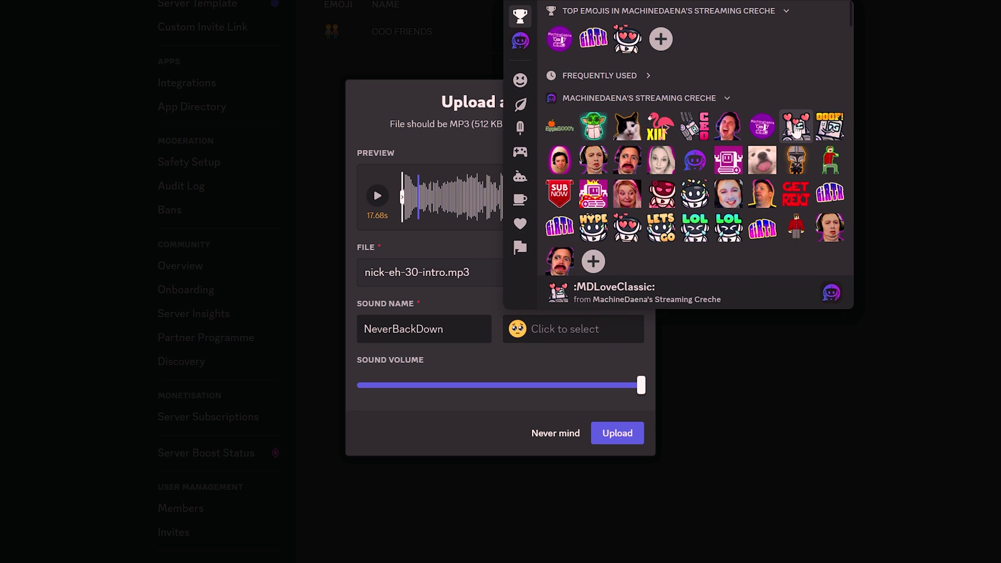
pyautogui.click(695, 227)
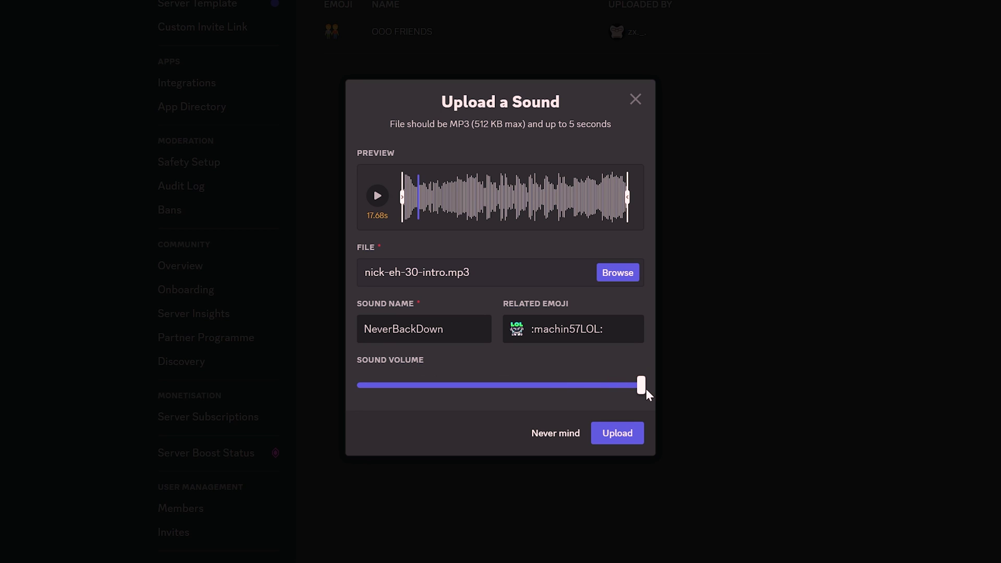
pyautogui.moveTo(642, 386); pyautogui.dragTo(584, 386)
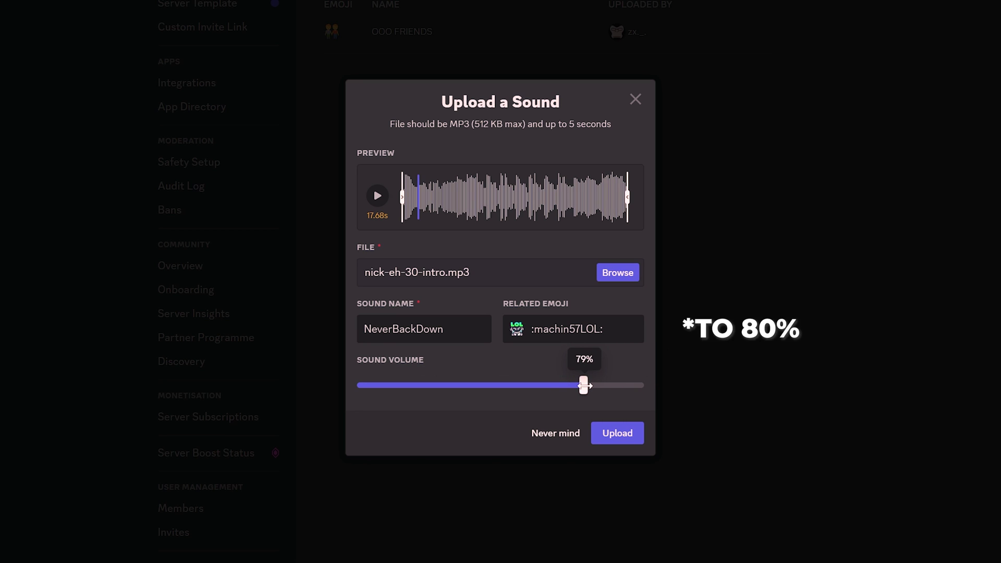
# - Trim NeverBackDown to about 5 seconds after the duration error, then upload it
pyautogui.click(619, 441)
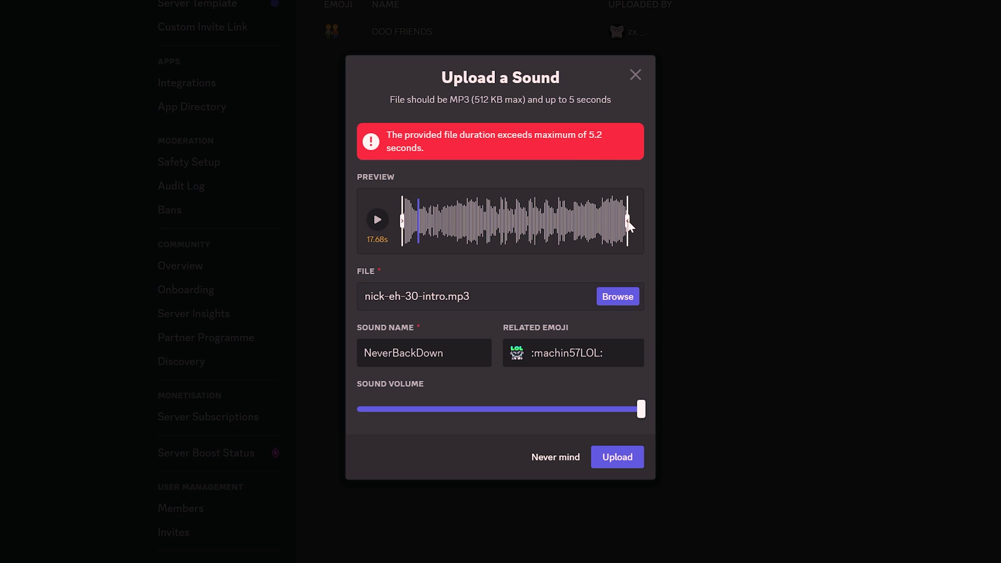
pyautogui.moveTo(628, 220); pyautogui.dragTo(467, 220)
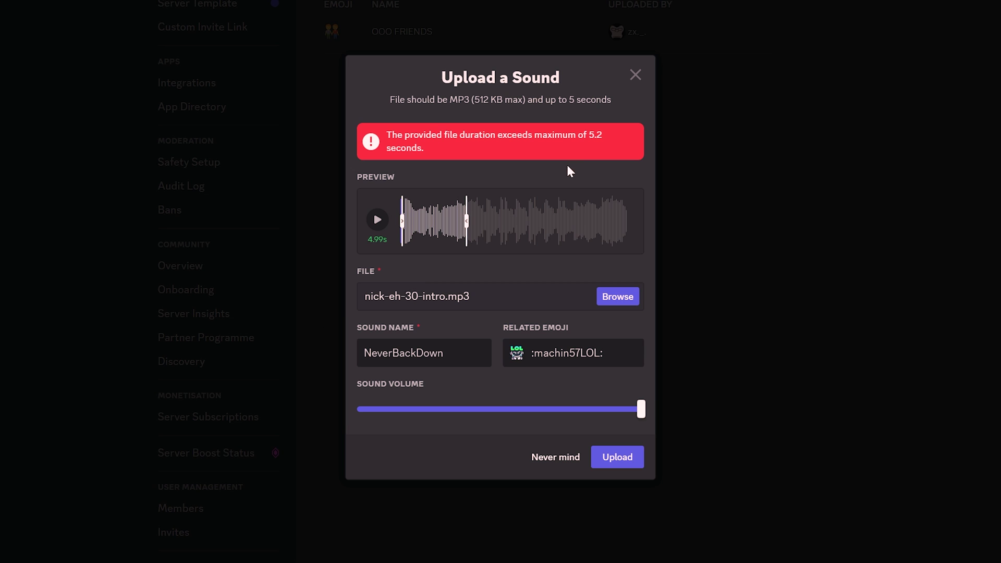
pyautogui.click(615, 466)
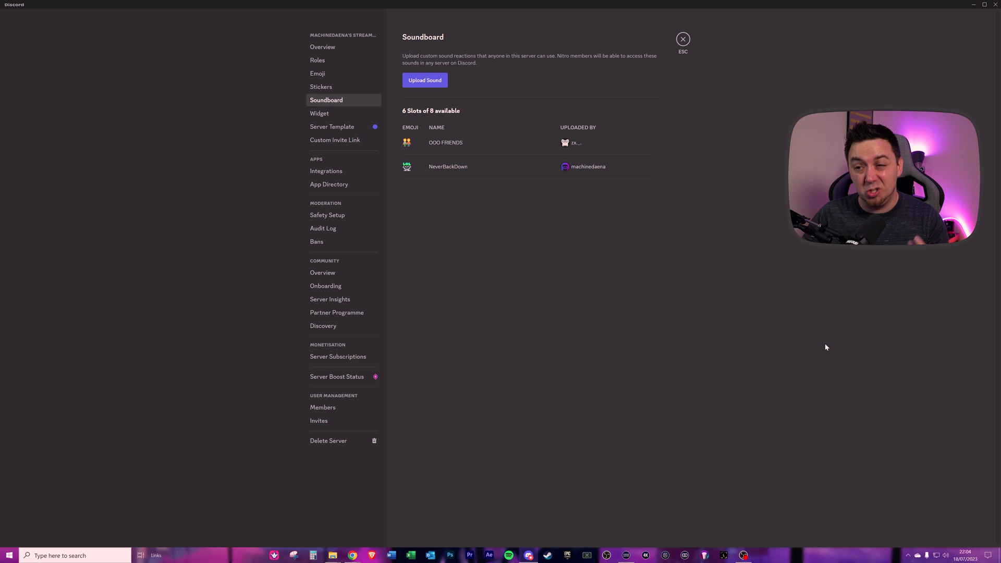
# - Close Server Settings with Esc to return to the MachineDaena's Cave voice channel
pyautogui.moveTo(613, 174)
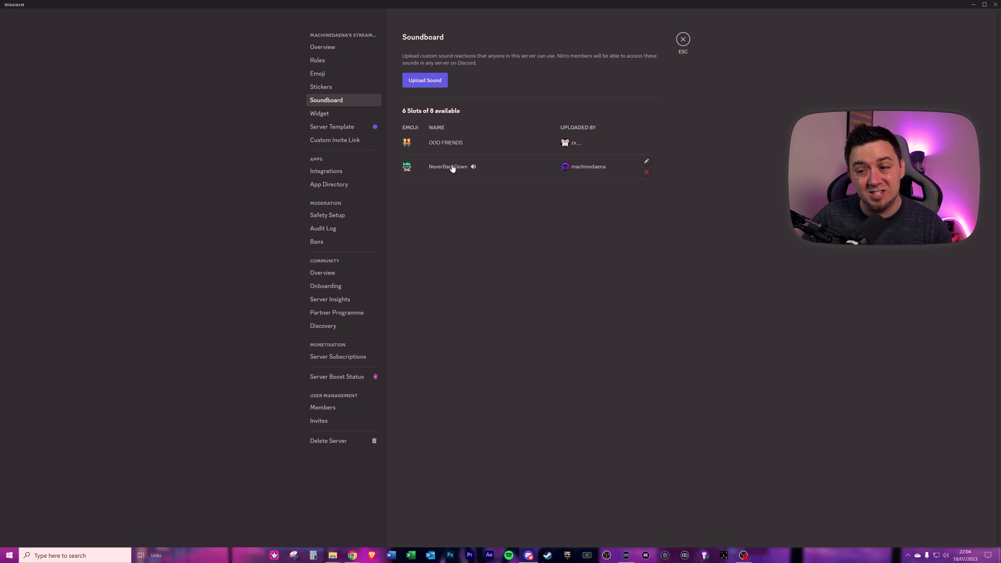
pyautogui.press('Escape')
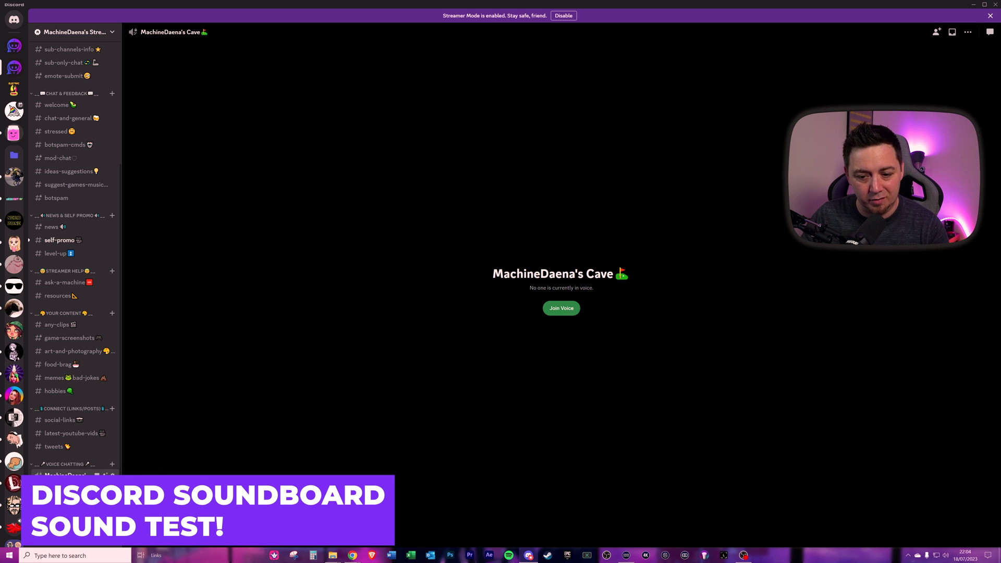
# - Join the MachineDaena's Cave voice channel and play airhorn from the soundboard
pyautogui.click(561, 308)
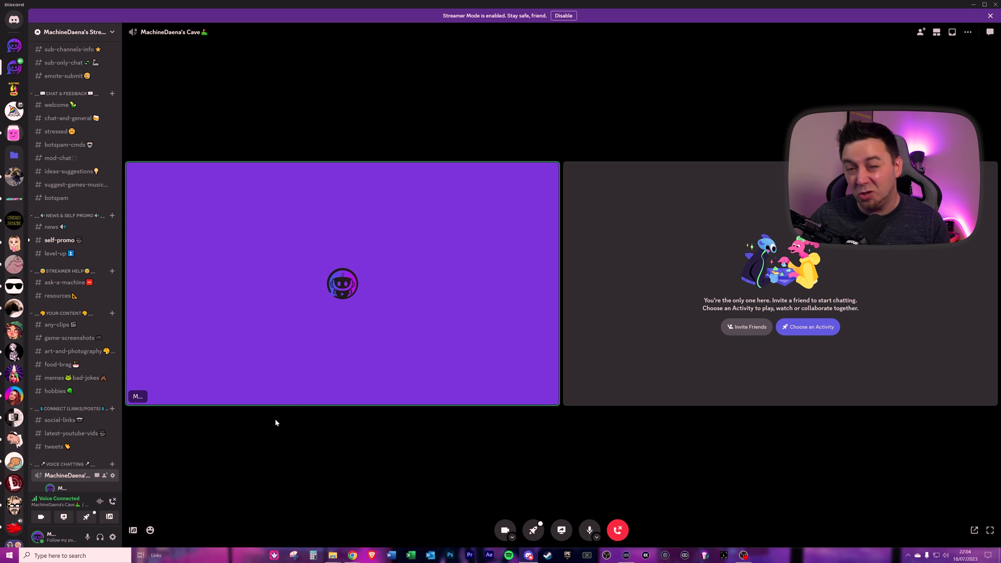
pyautogui.click(135, 535)
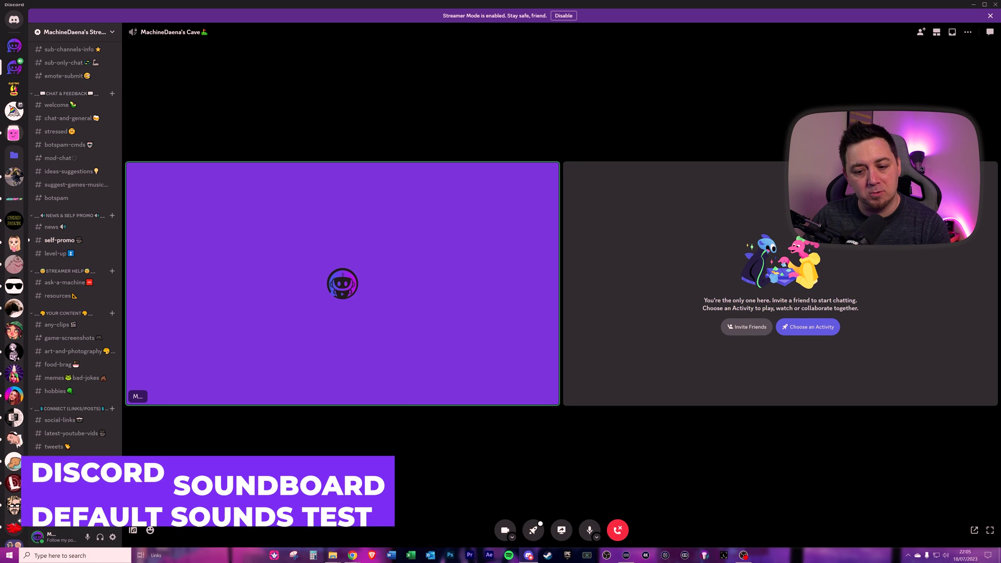
pyautogui.click(247, 429)
# - Play cricket, golf clap, sad horn and ba dum tss, then favourite NeverBackDown
pyautogui.click(303, 430)
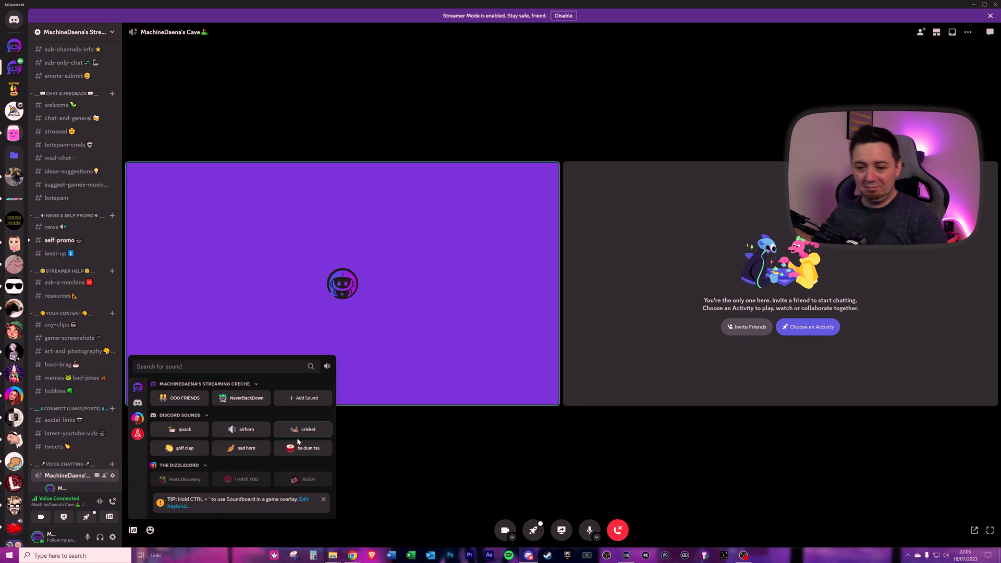
pyautogui.click(179, 447)
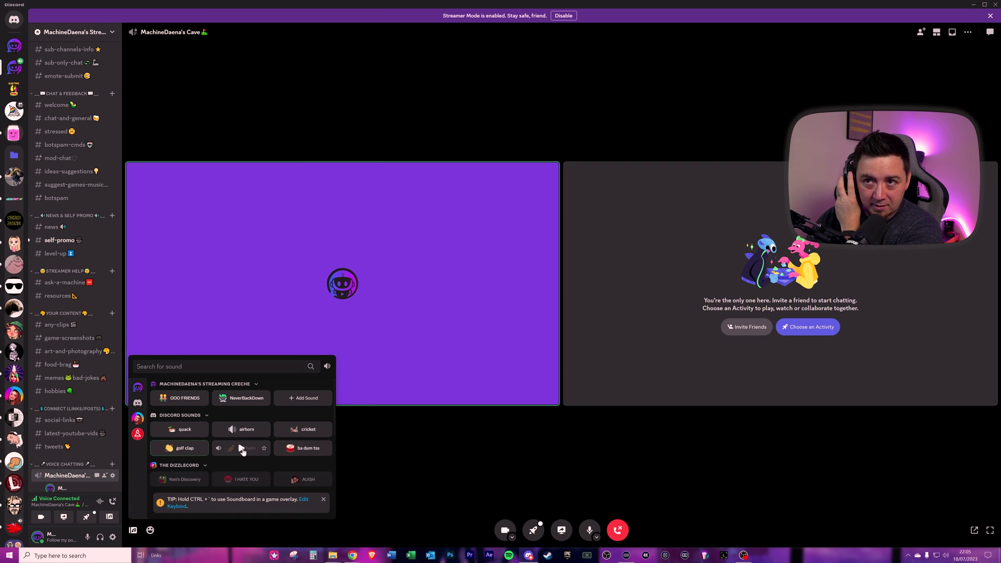
pyautogui.click(242, 448)
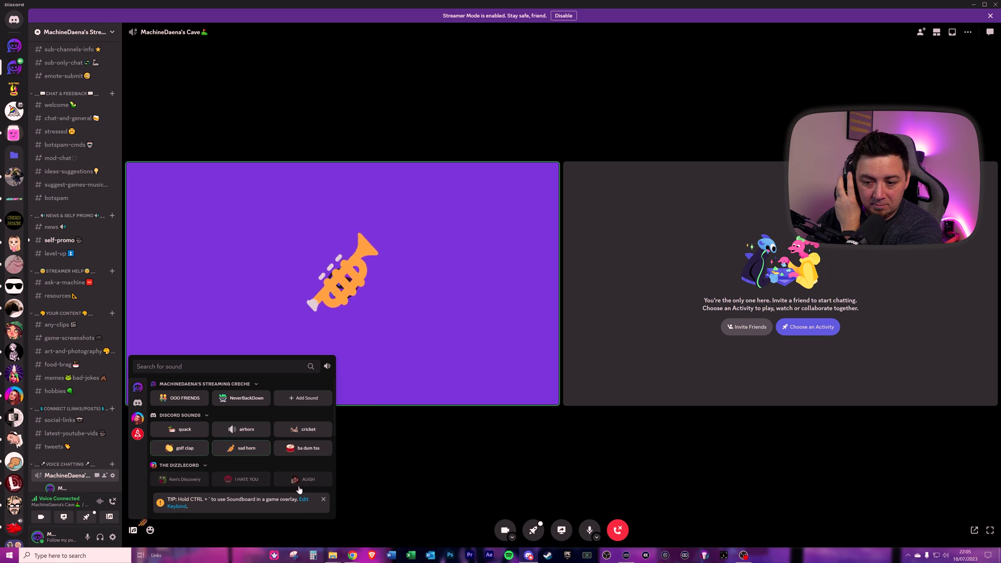
pyautogui.click(304, 449)
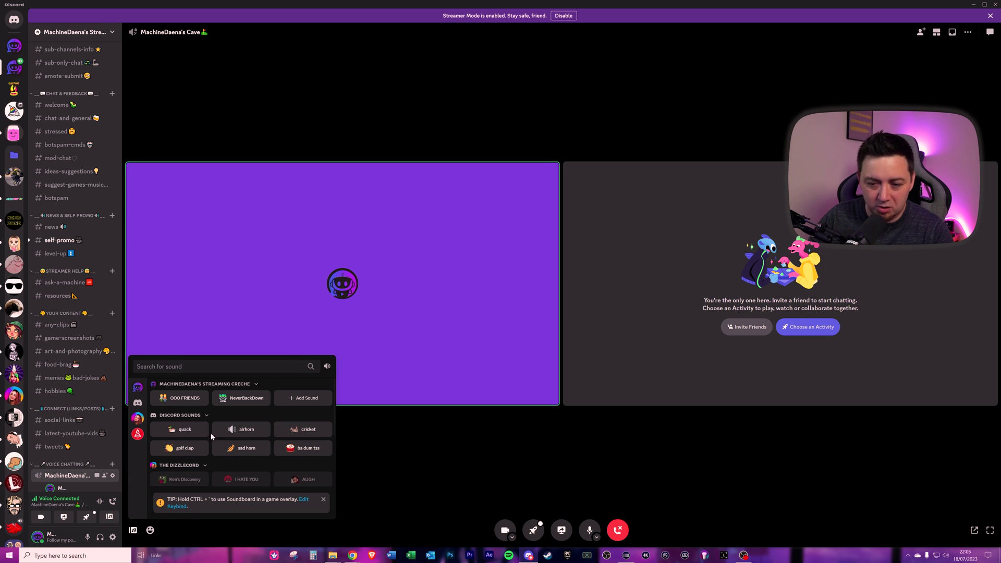
pyautogui.click(263, 399)
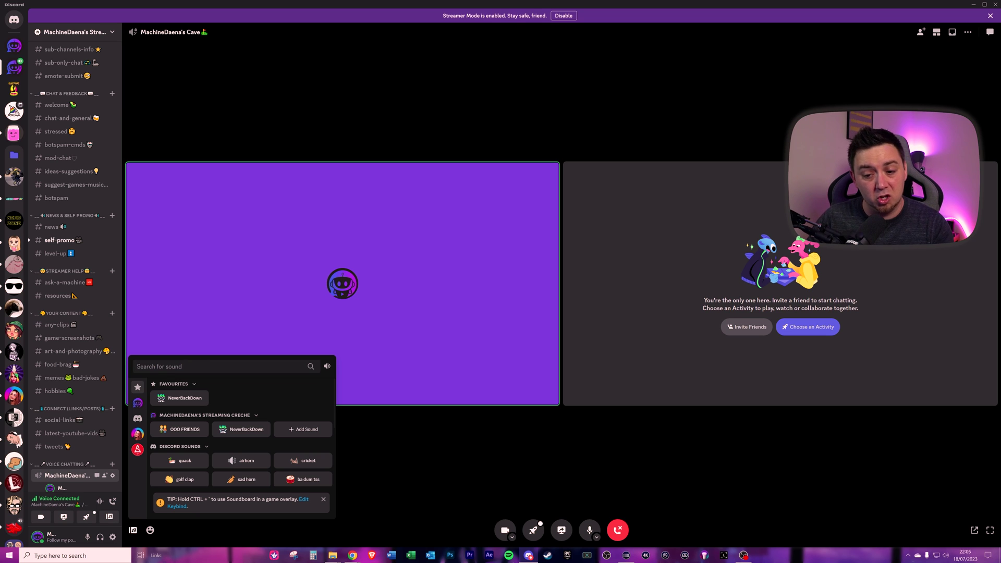
# - Play the NeverBackDown sound from the soundboard's Favourites after clearing the search, then close the soundboard
pyautogui.write('neverb')
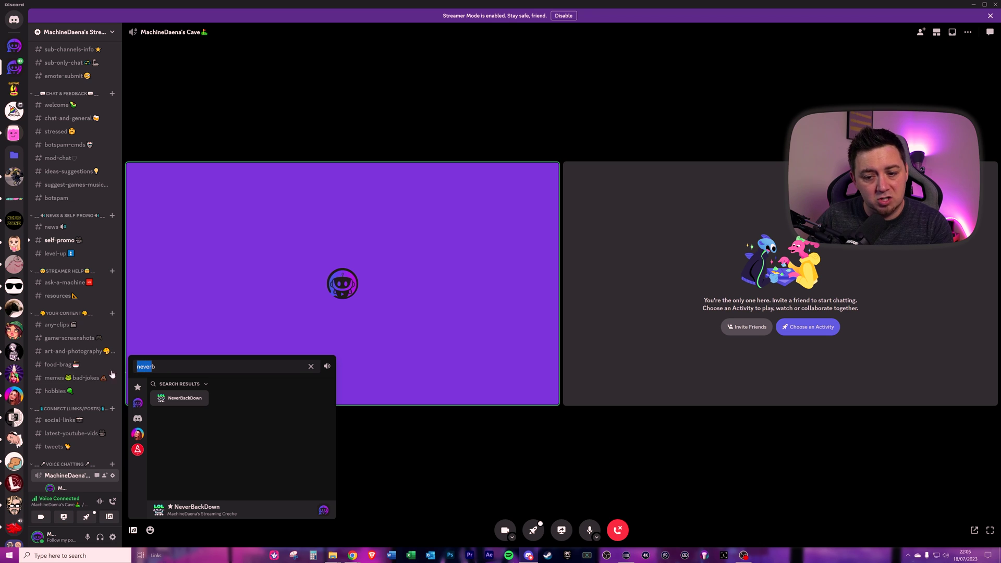
pyautogui.moveTo(152, 367); pyautogui.dragTo(136, 366)
pyautogui.hotkey('ctrl', 'a')
pyautogui.press('BackSpace')
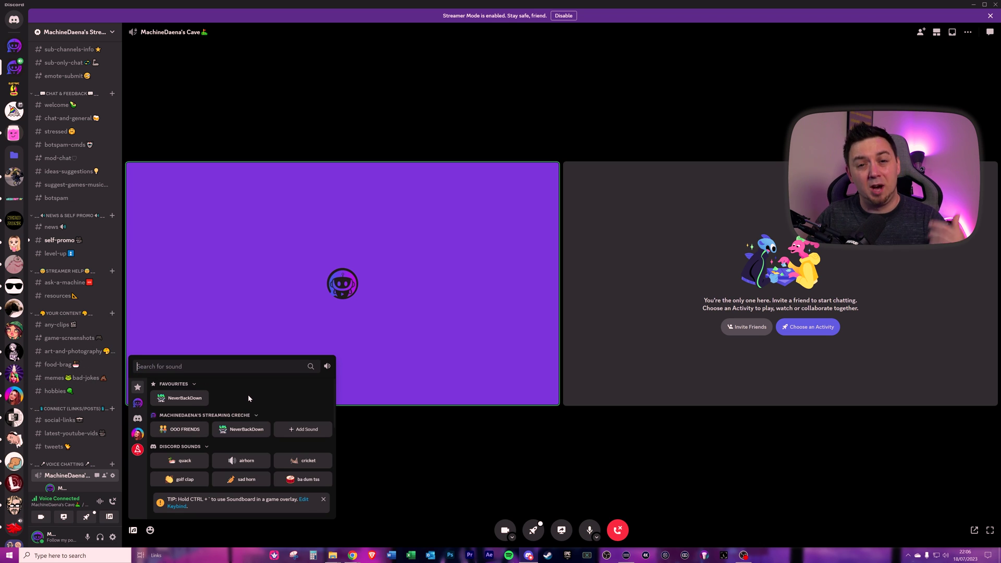
pyautogui.click(179, 399)
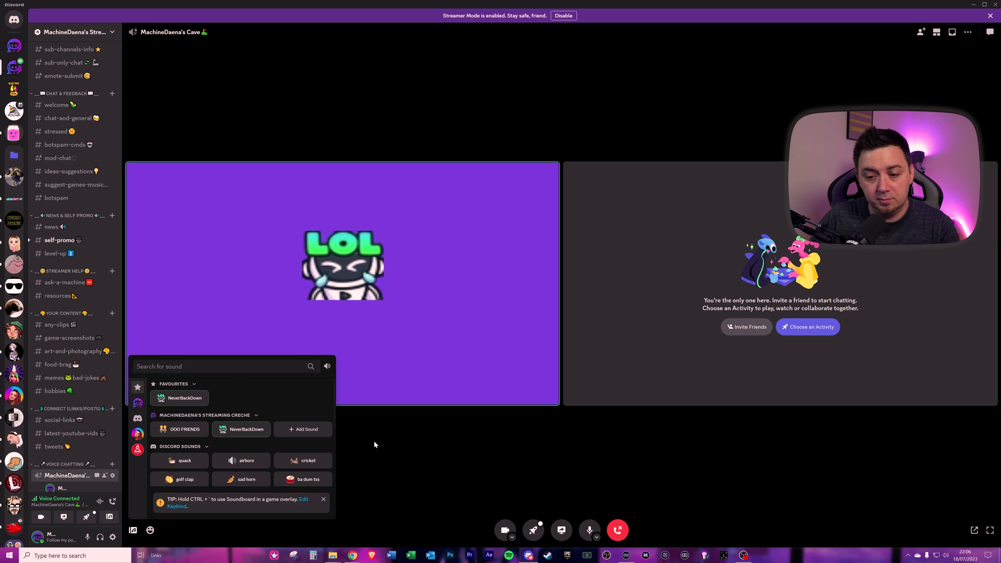
pyautogui.click(435, 472)
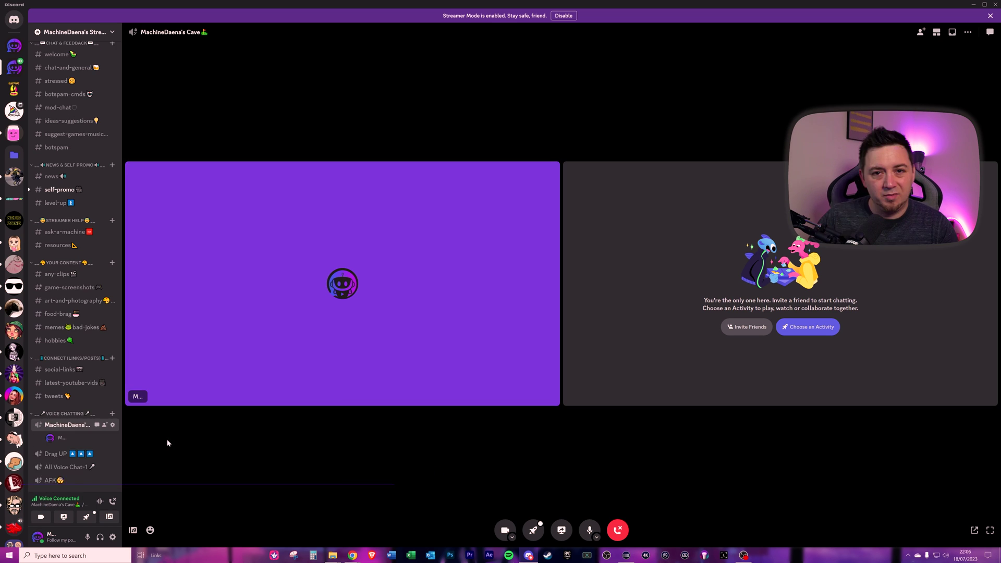
# - In the voice channel's Permissions, allow the Verified Server Members role the Use Soundboard permission
pyautogui.click(113, 426)
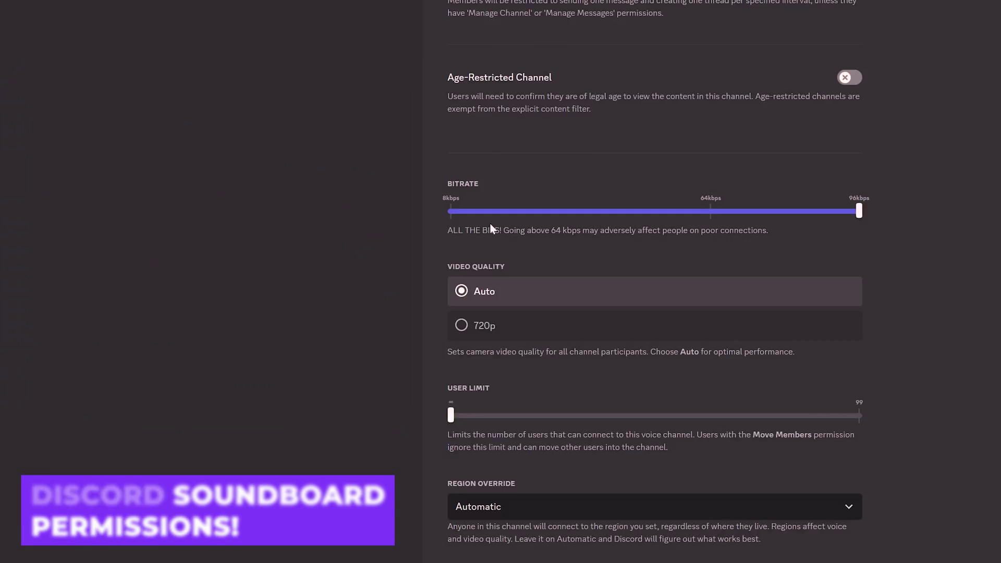
pyautogui.click(66, 67)
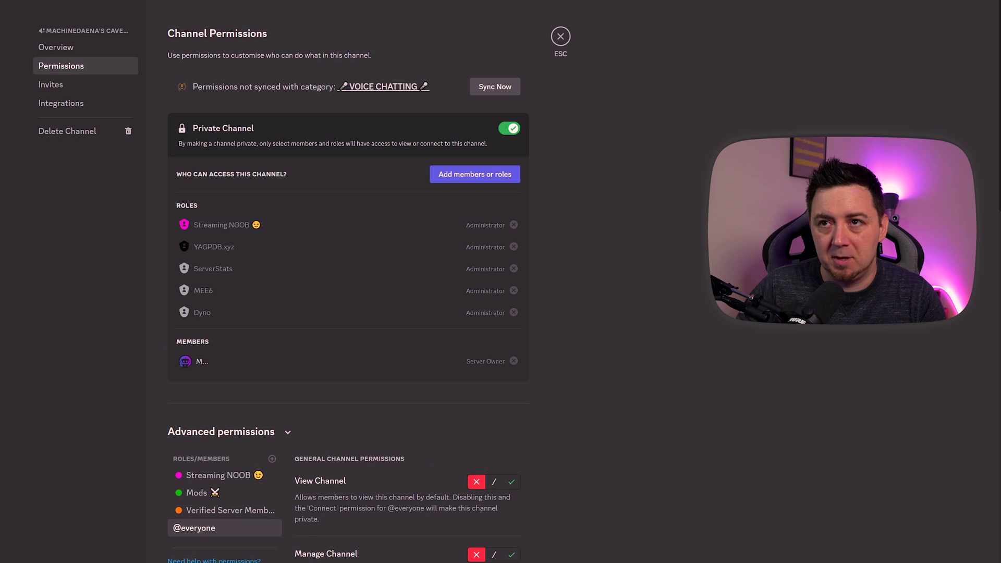
pyautogui.scroll(-4, 230, 295)
pyautogui.click(230, 292)
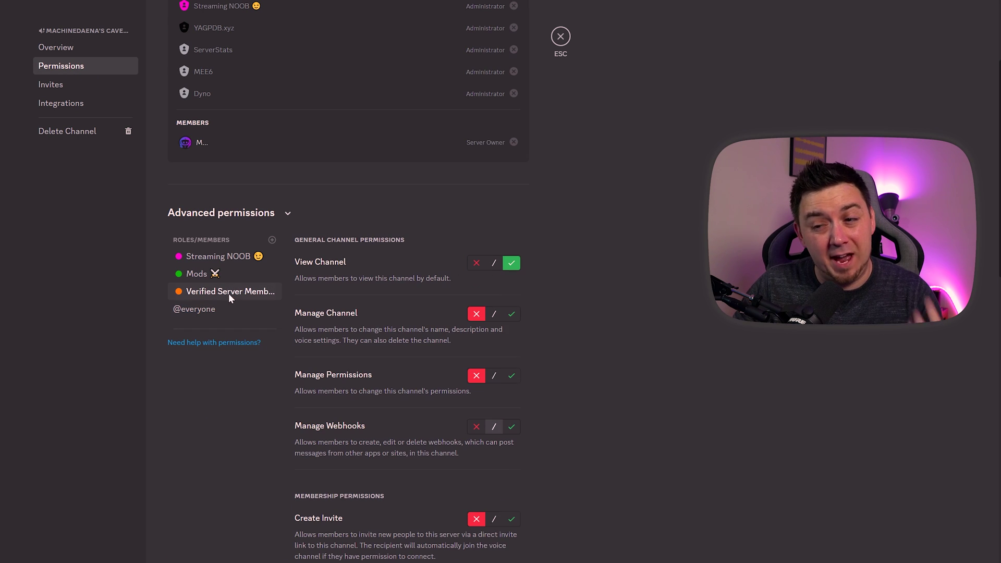
pyautogui.scroll(-10, 655, 393)
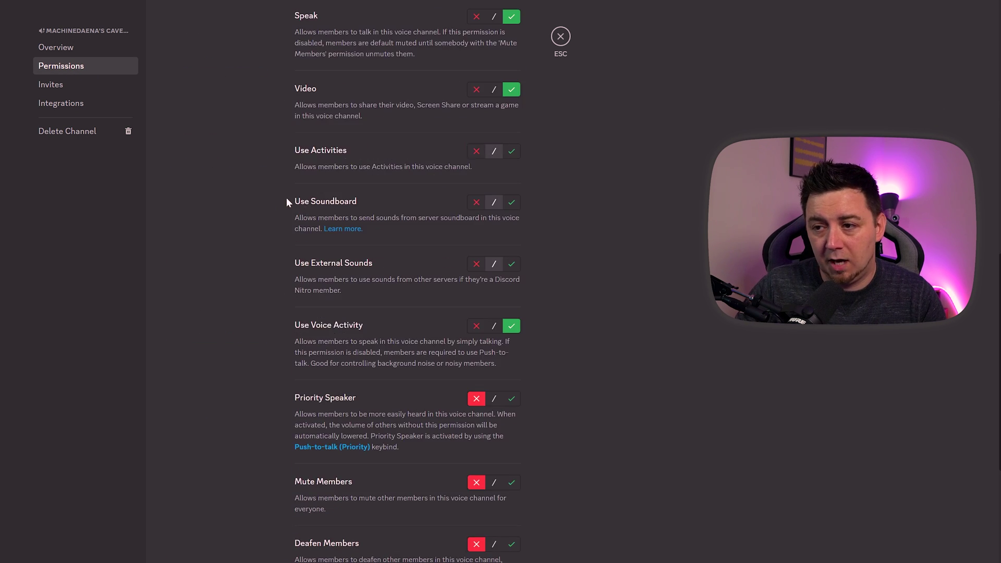
pyautogui.click(511, 203)
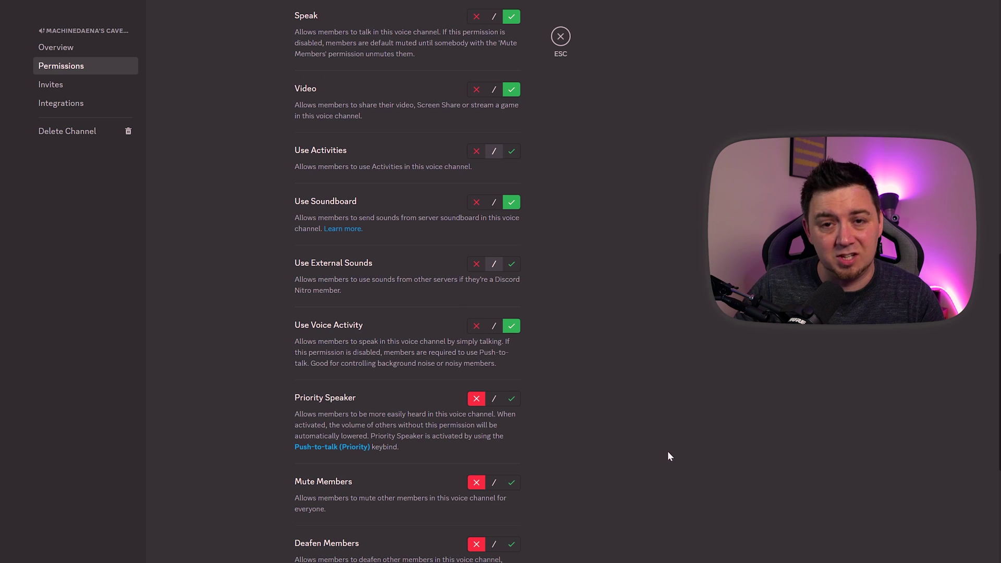
pyautogui.press('Escape')
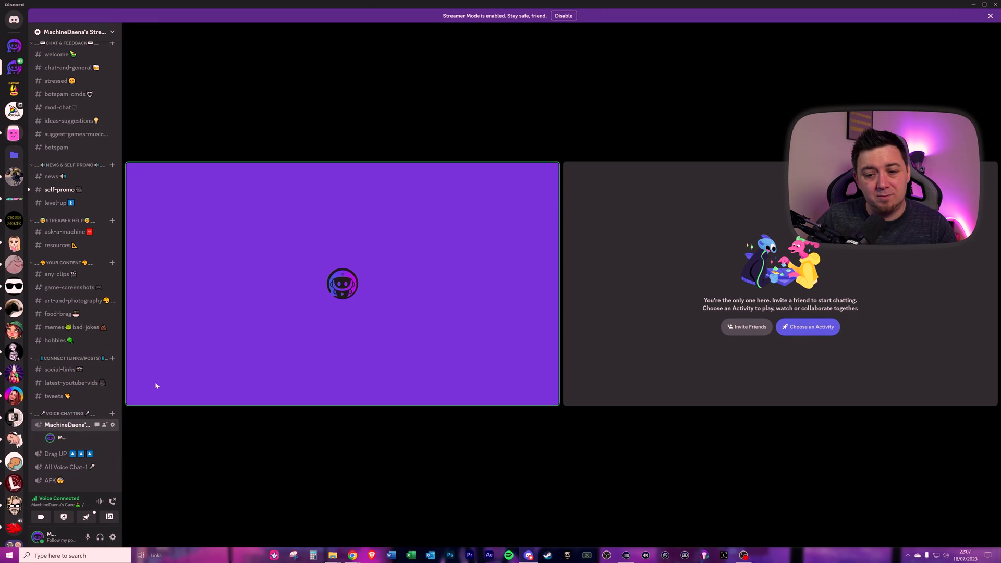